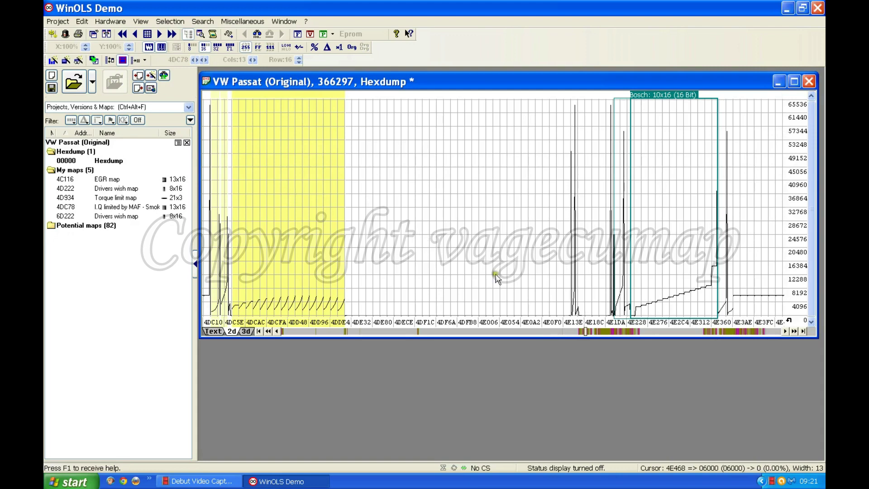
# Search the hexdump's 2D graph from around address 4E000 up to 57000 for the potential boost map.
pyautogui.click(679, 333)
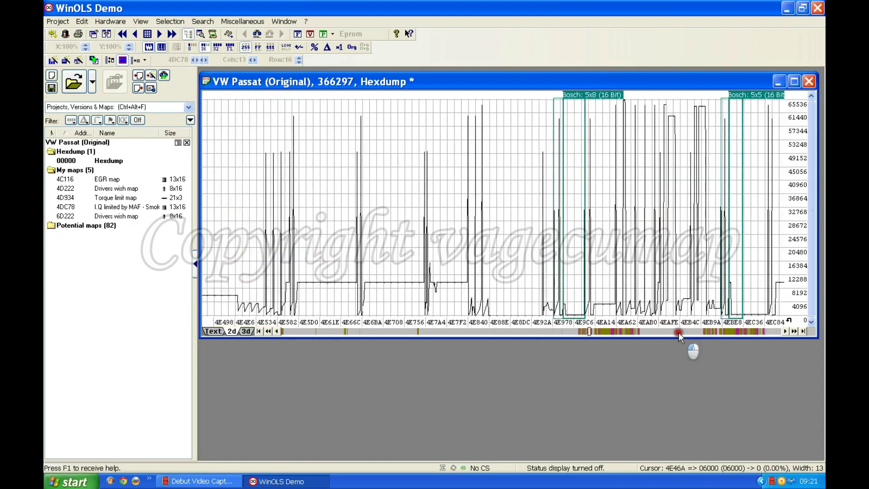
pyautogui.click(678, 332)
pyautogui.click(678, 333)
pyautogui.click(678, 333)
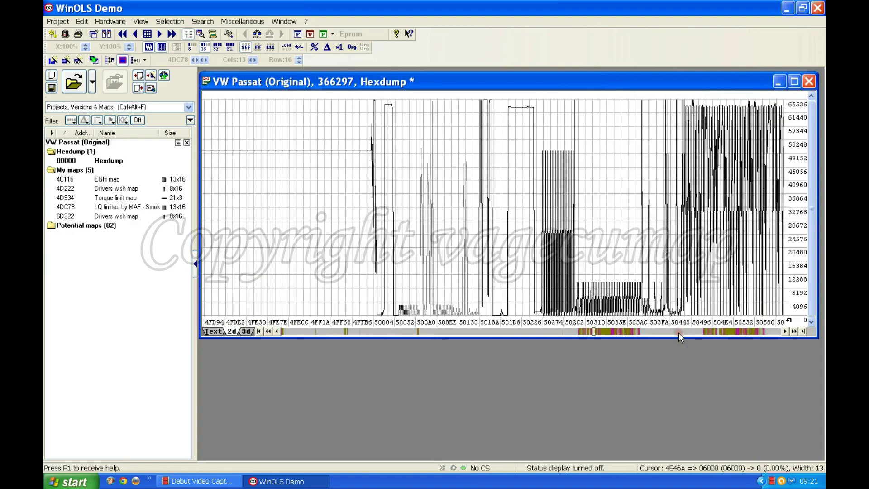
pyautogui.click(678, 333)
pyautogui.click(678, 333)
pyautogui.click(679, 332)
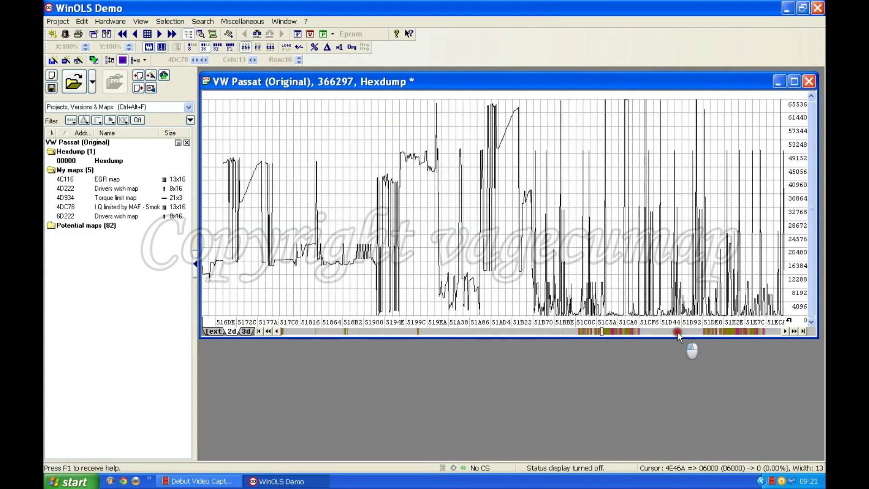
pyautogui.click(678, 332)
pyautogui.click(678, 333)
pyautogui.click(678, 333)
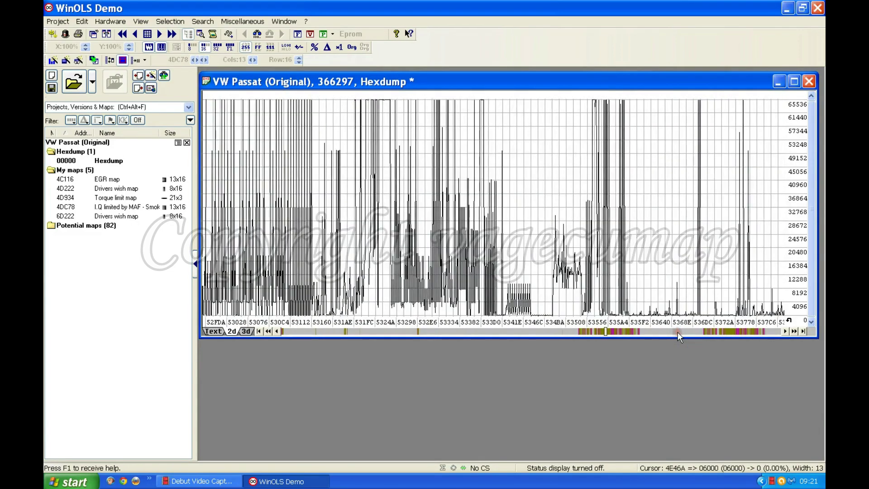
pyautogui.click(678, 332)
pyautogui.click(677, 333)
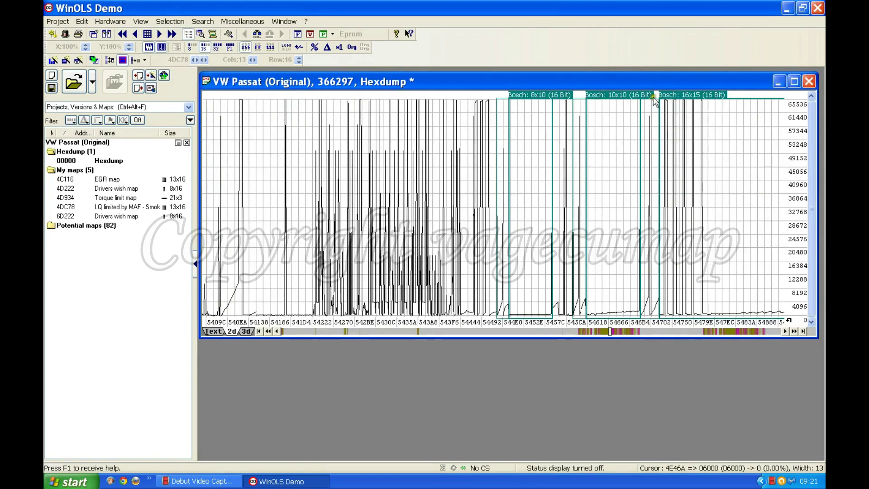
pyautogui.click(674, 333)
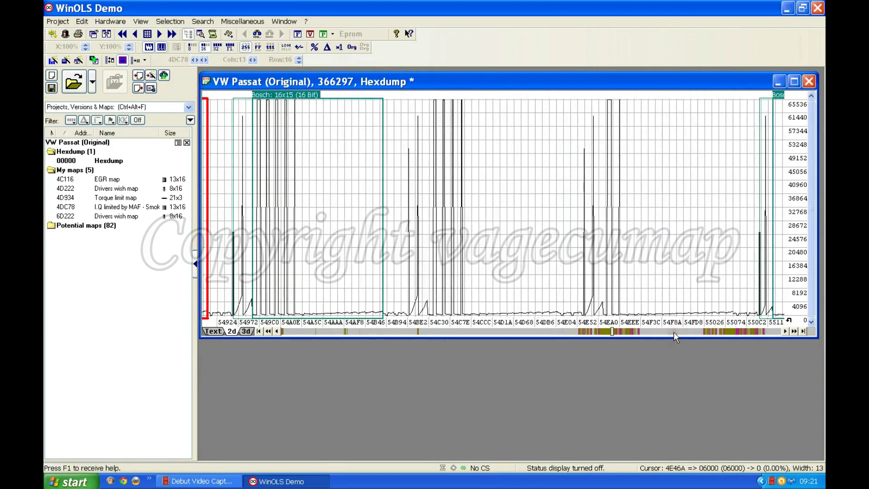
pyautogui.click(674, 332)
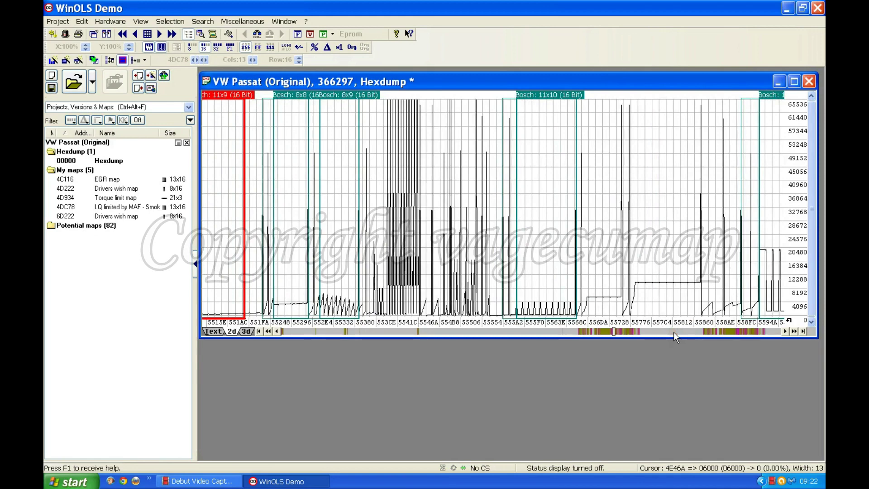
pyautogui.click(674, 332)
pyautogui.click(673, 333)
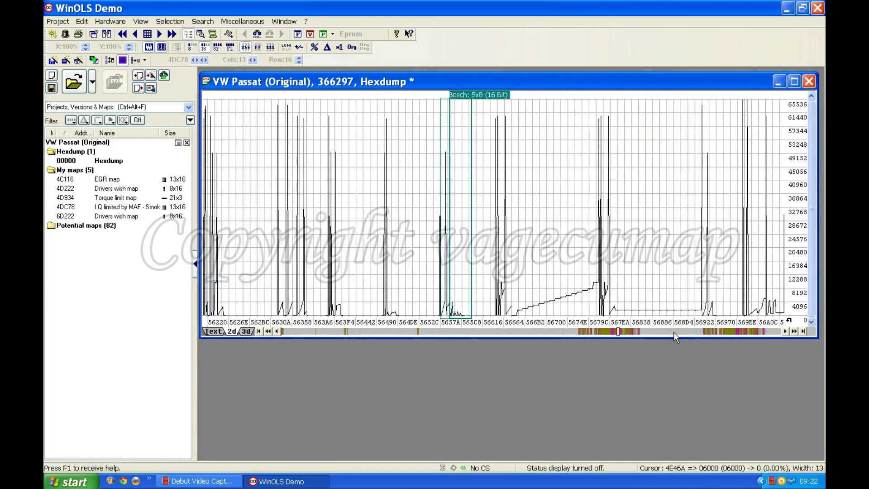
pyautogui.click(674, 332)
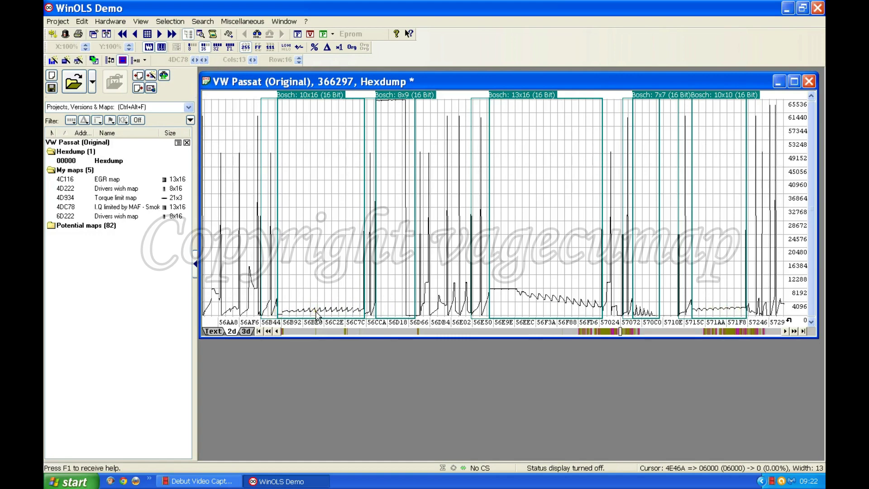
# Open the Bosch 10x16 potential map near address 56B92 in its own window and set its ENGINE SPEED axis factor to 1.
pyautogui.doubleClick(320, 94)
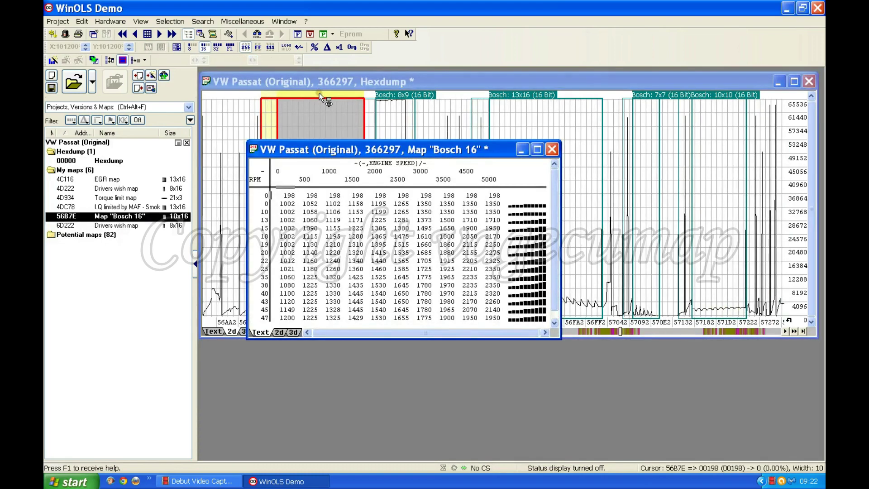
pyautogui.moveTo(390, 151); pyautogui.dragTo(429, 122)
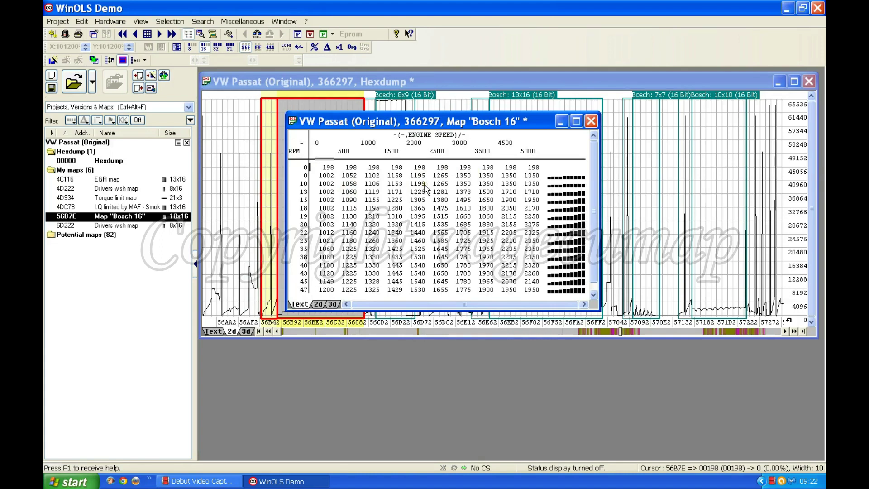
pyautogui.doubleClick(302, 239)
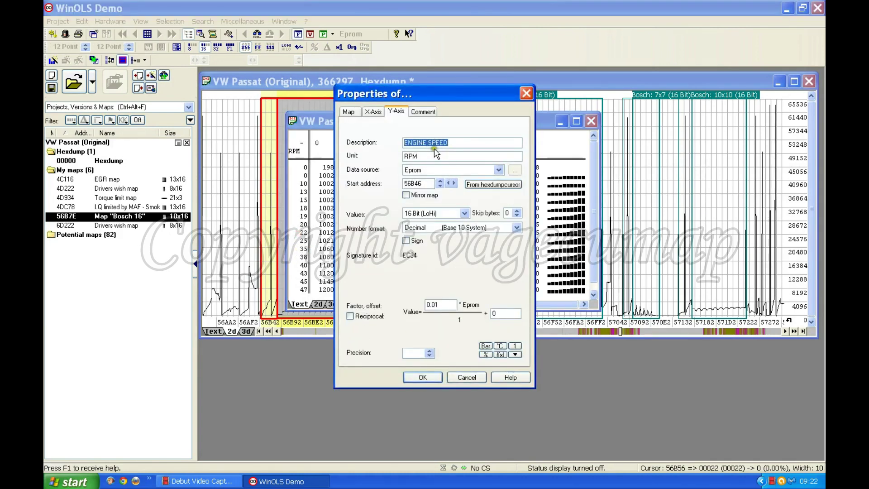
pyautogui.doubleClick(447, 305)
pyautogui.write('1')
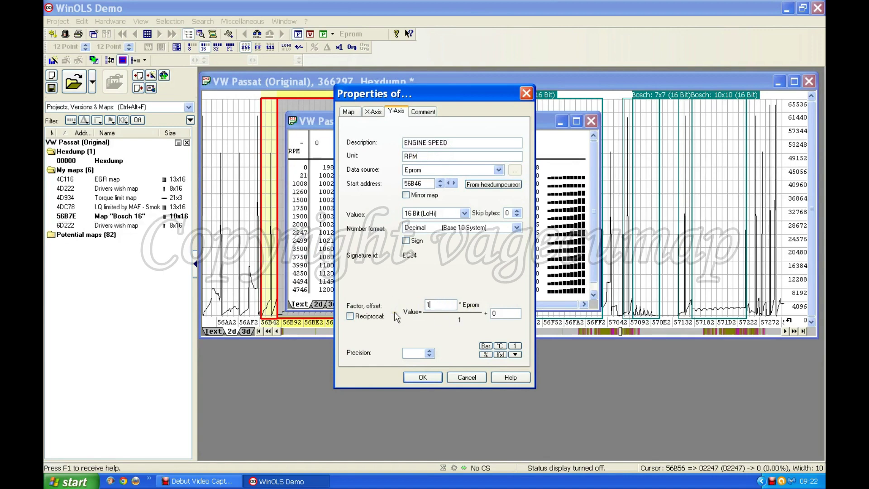
pyautogui.click(421, 378)
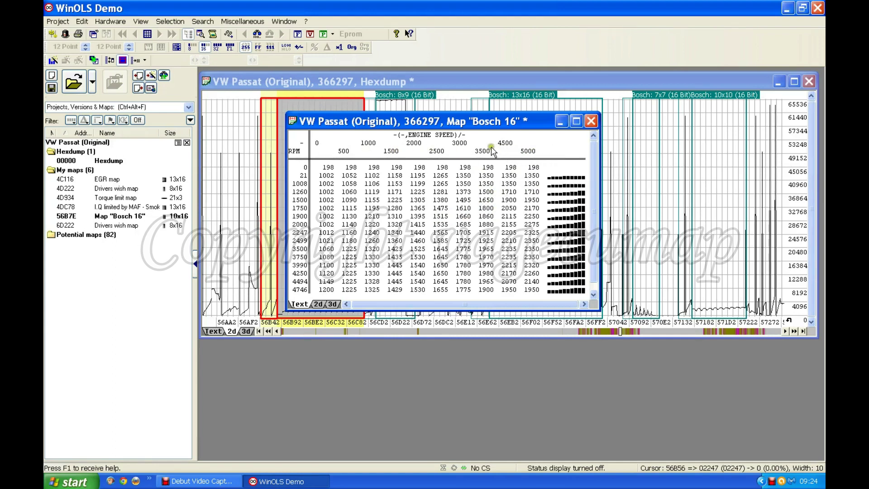
# Describe the map's X axis as I.Q in mg/stroke, with a factor of 0.01 and one decimal place.
pyautogui.doubleClick(454, 150)
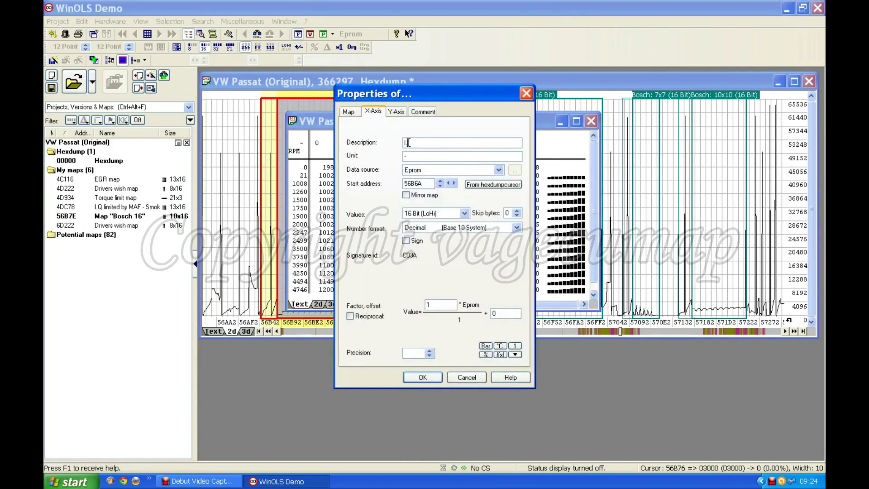
pyautogui.write('U')
pyautogui.moveTo(412, 159); pyautogui.dragTo(391, 159)
pyautogui.write('mg/stroke')
pyautogui.click(464, 361)
pyautogui.click(430, 356)
pyautogui.click(429, 354)
pyautogui.click(435, 304)
pyautogui.press('BackSpace')
pyautogui.click(423, 378)
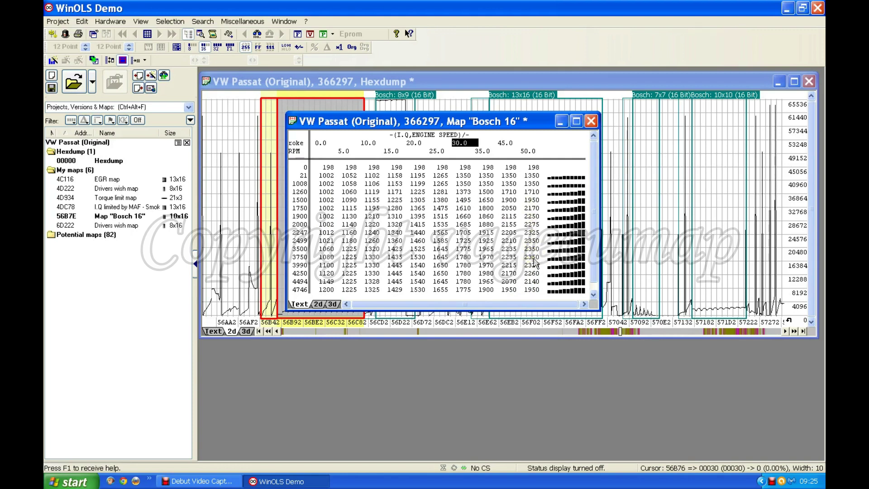
# Name the map "Boost map" and set its description to "Air pressue" and its unit to mbars.
pyautogui.hotkey('ctrl', 'e')
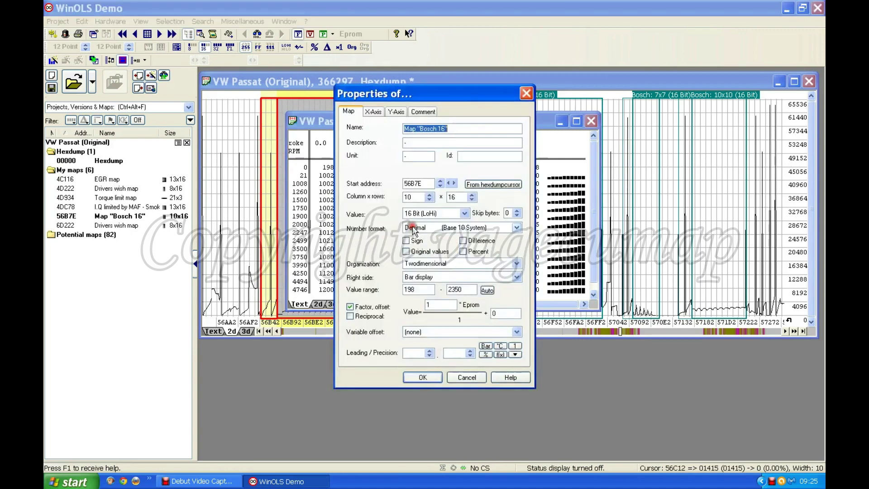
pyautogui.click(399, 157)
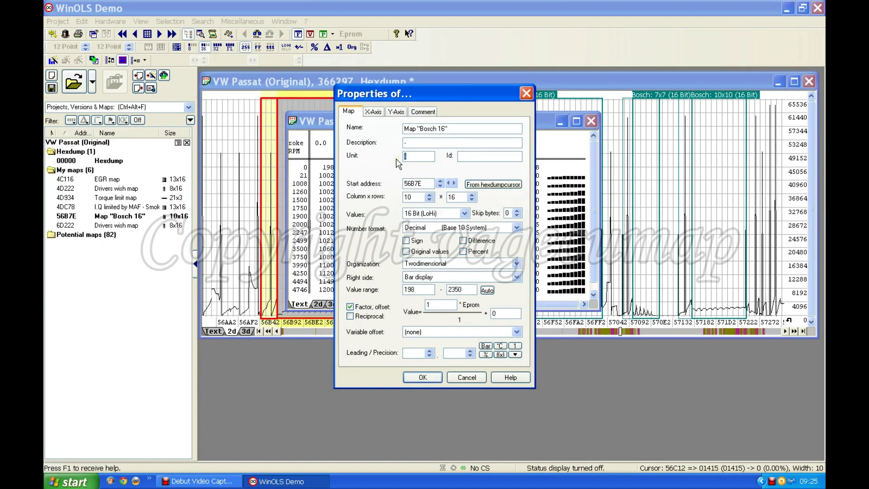
pyautogui.write('mbars')
pyautogui.doubleClick(403, 143)
pyautogui.write('Air pressue')
pyautogui.moveTo(456, 128); pyautogui.dragTo(389, 129)
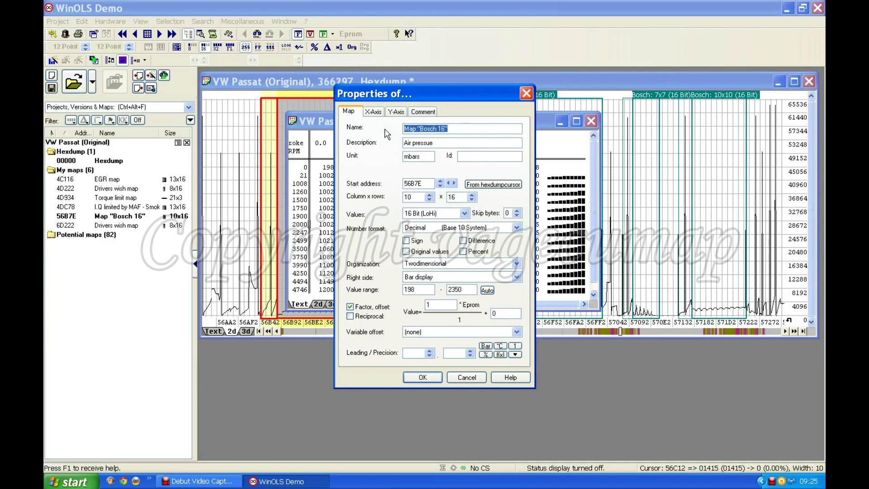
pyautogui.write('Boost')
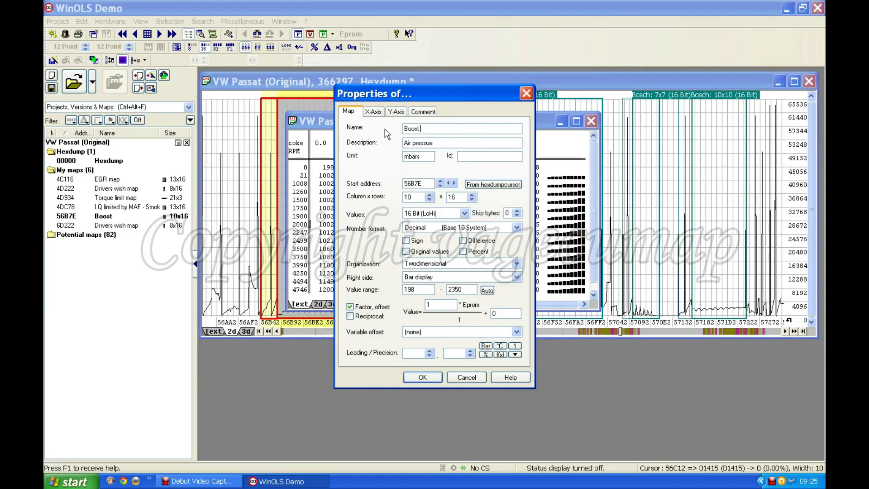
pyautogui.write(' map')
pyautogui.click(430, 377)
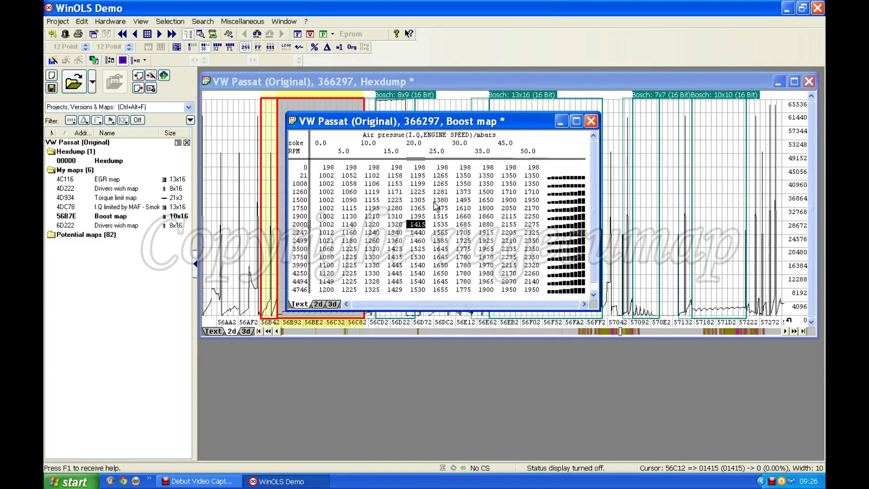
# Examine the boost map as a 2D graph and a 3D surface, close its window and select the map's area in the hexdump.
pyautogui.click(319, 304)
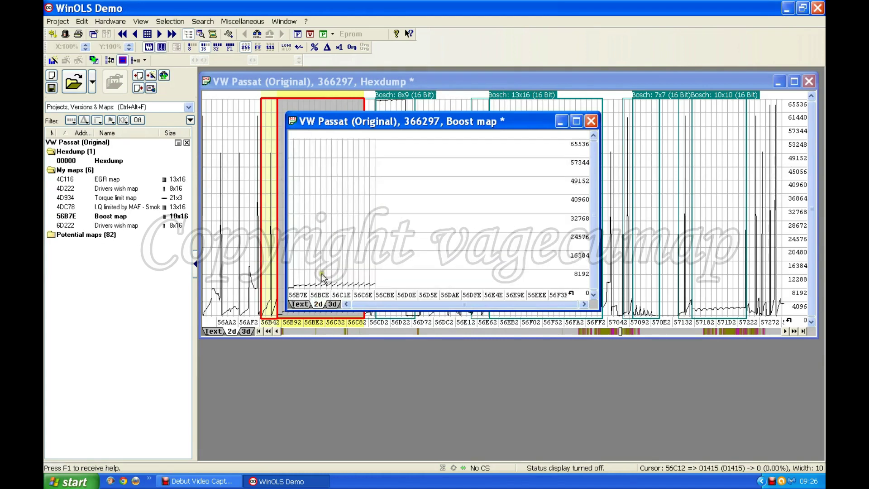
pyautogui.click(376, 116)
pyautogui.moveTo(376, 117); pyautogui.dragTo(477, 94)
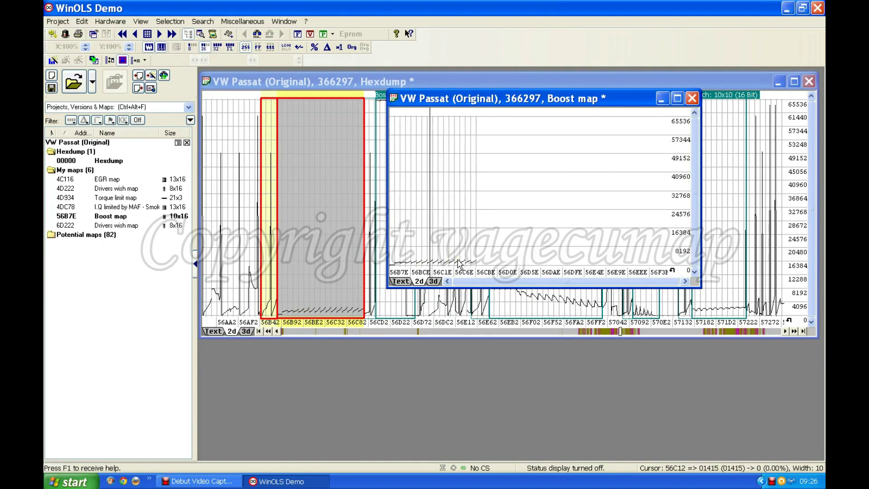
pyautogui.click(435, 281)
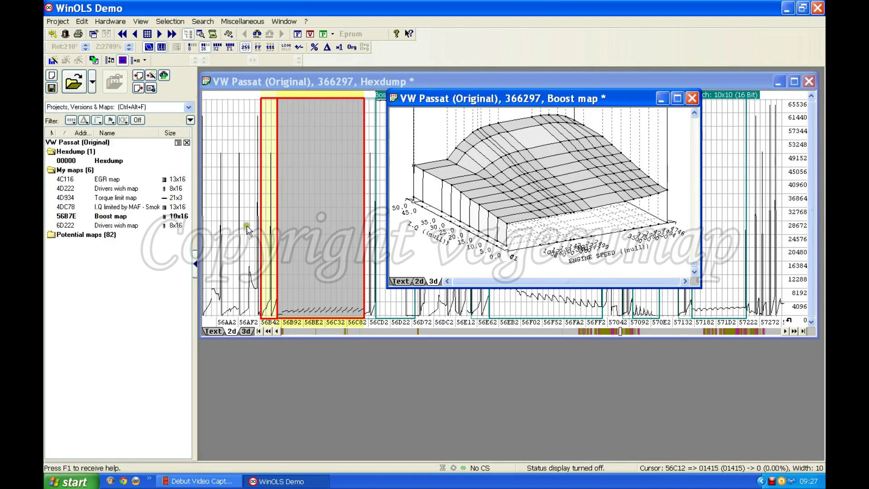
pyautogui.click(693, 98)
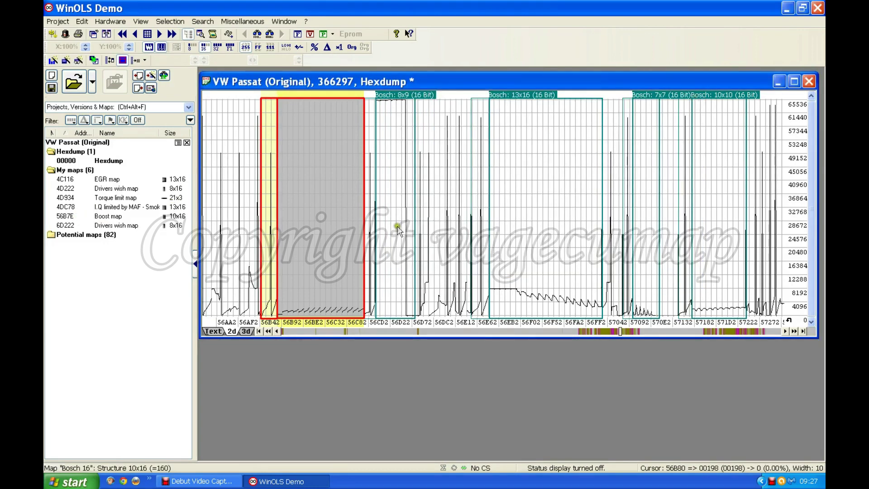
pyautogui.click(340, 221)
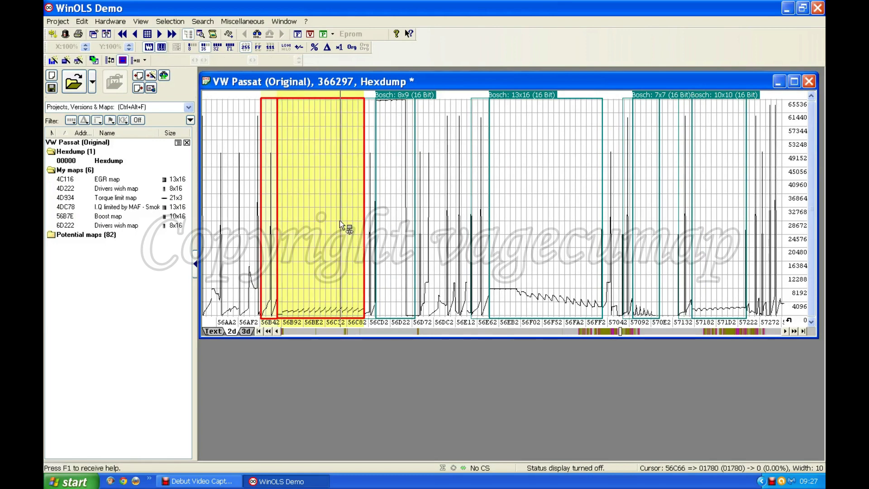